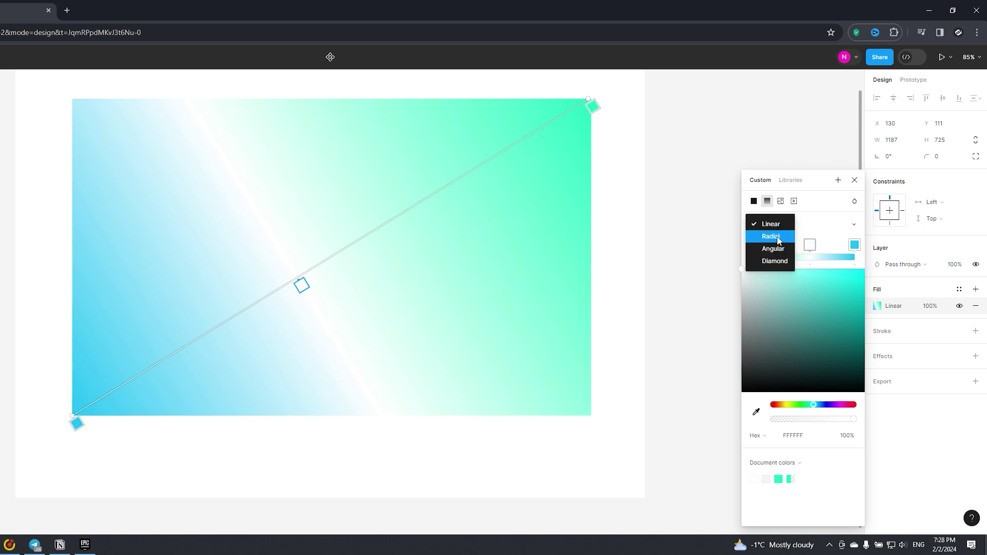
- Paste hex 21F2C0 into the rectangle's fill for a solid mint green
left_click(772, 236)
left_click(339, 260)
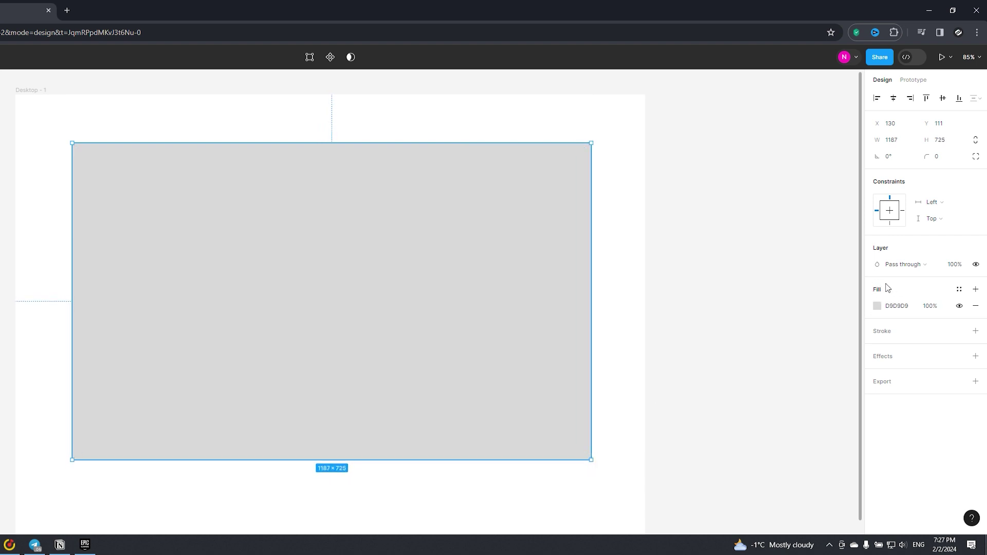
left_click(878, 307)
type("21F2C0")
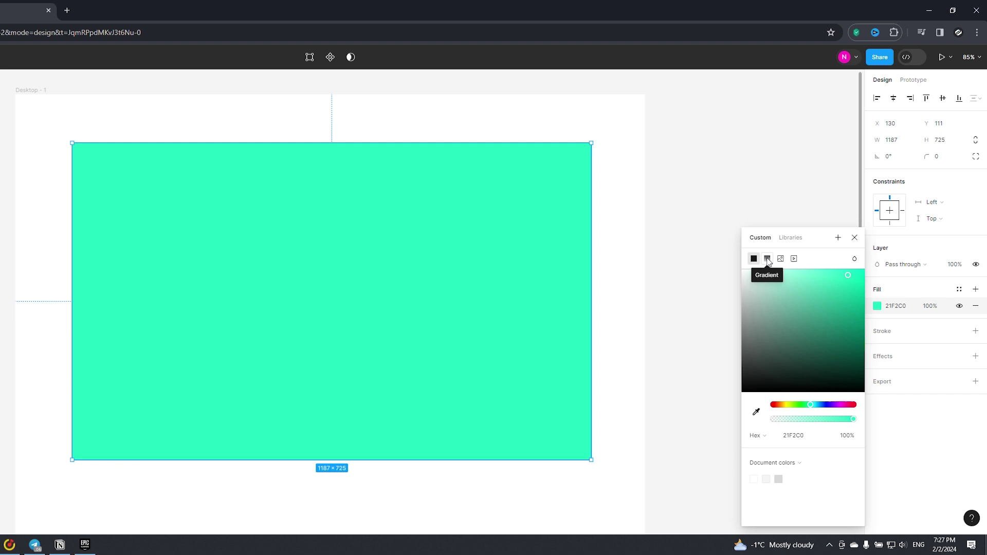
- Switch the fill to a linear gradient and adjust its end stop's colour
left_click(767, 258)
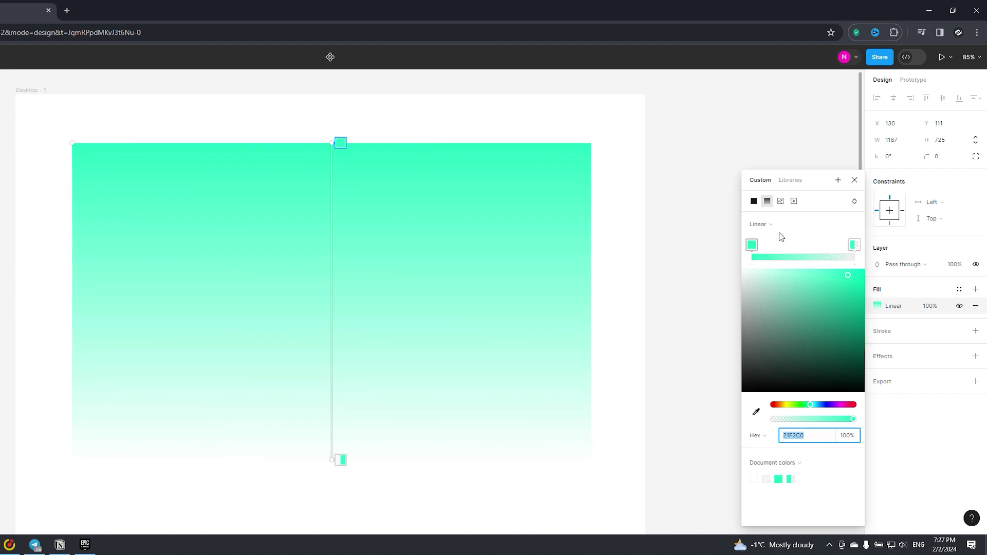
left_click(752, 245)
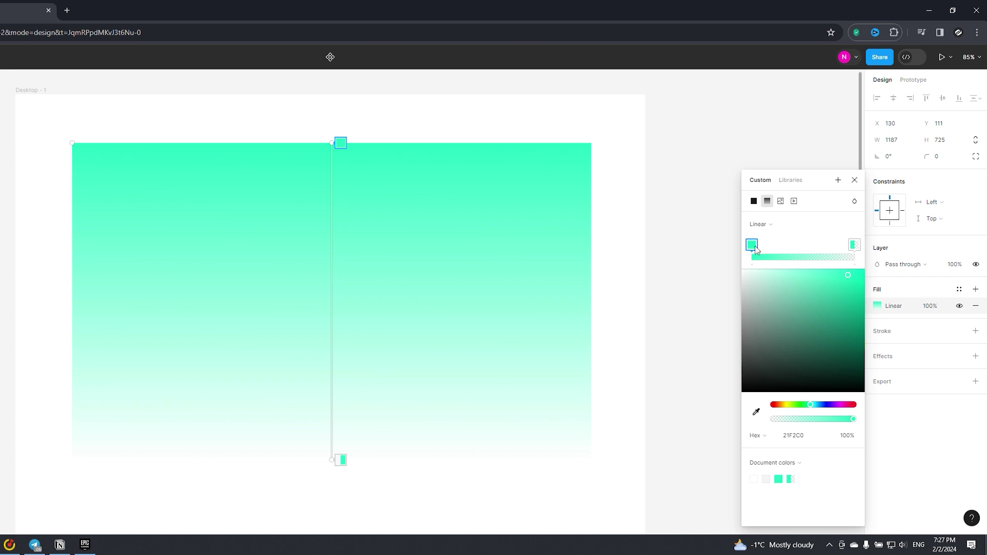
left_click(854, 245)
scroll(340, 463, "down", 1)
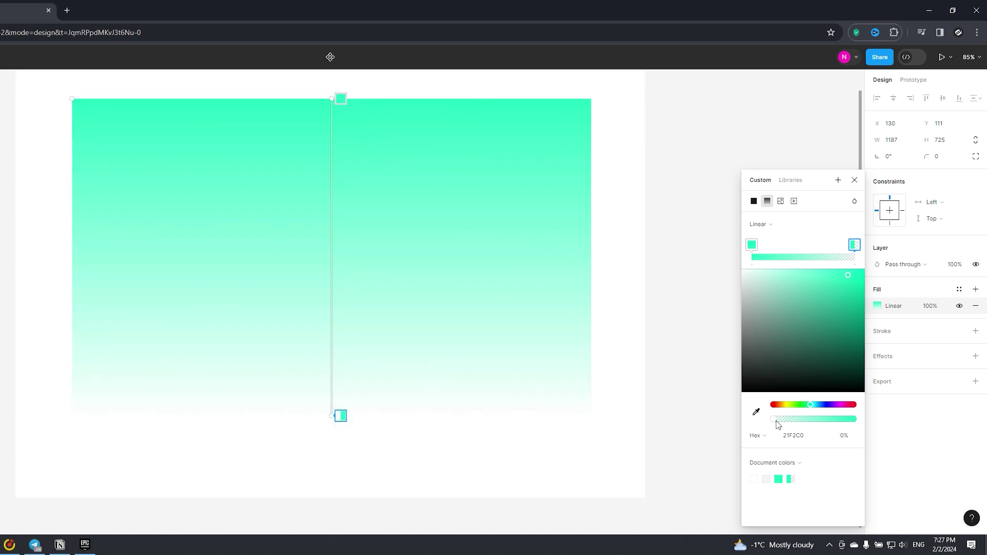
left_click_drag(787, 419, 773, 419)
- Run the gradient diagonally from the bottom-left to the top-right corner
mouse_move(341, 416)
left_mouse_down()
mouse_move(309, 388)
mouse_move(105, 307)
left_mouse_up()
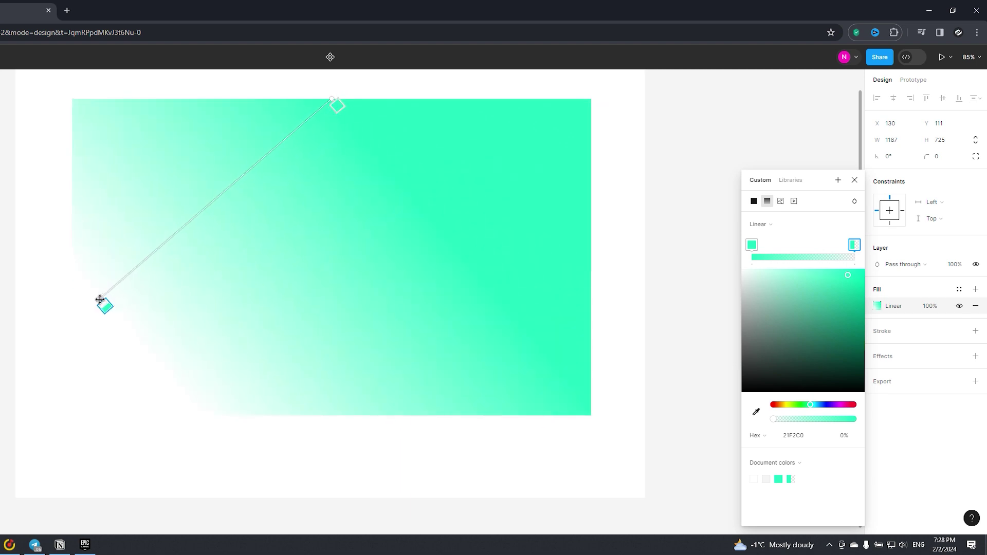
left_click_drag(331, 101, 592, 103)
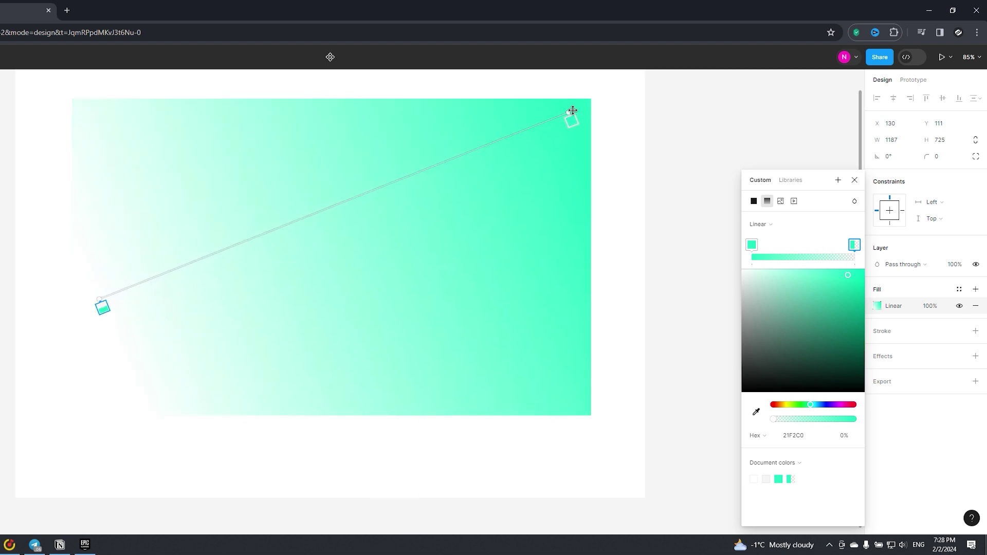
left_click_drag(810, 404, 817, 405)
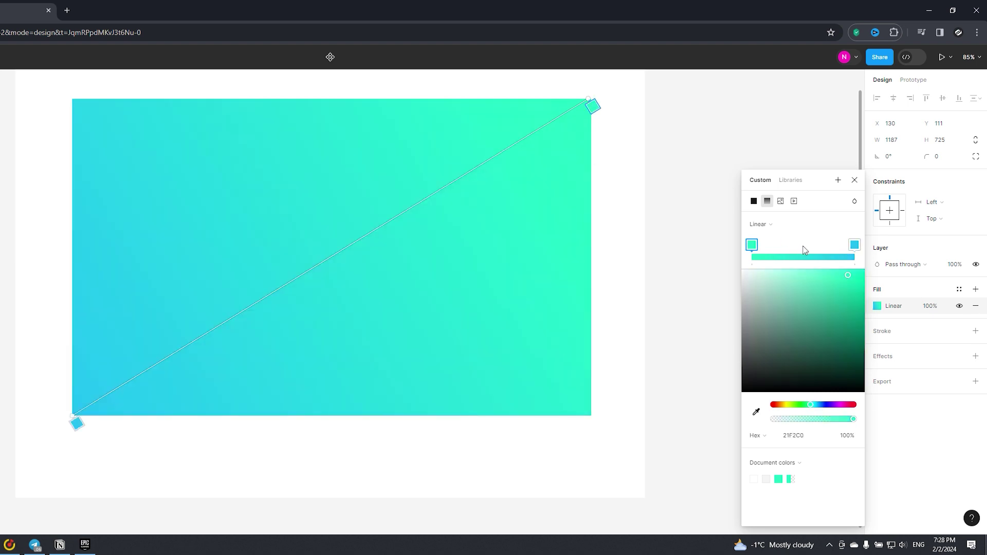
- Add a white stop in the middle of the gradient
left_click(802, 257)
left_click_drag(813, 297, 725, 266)
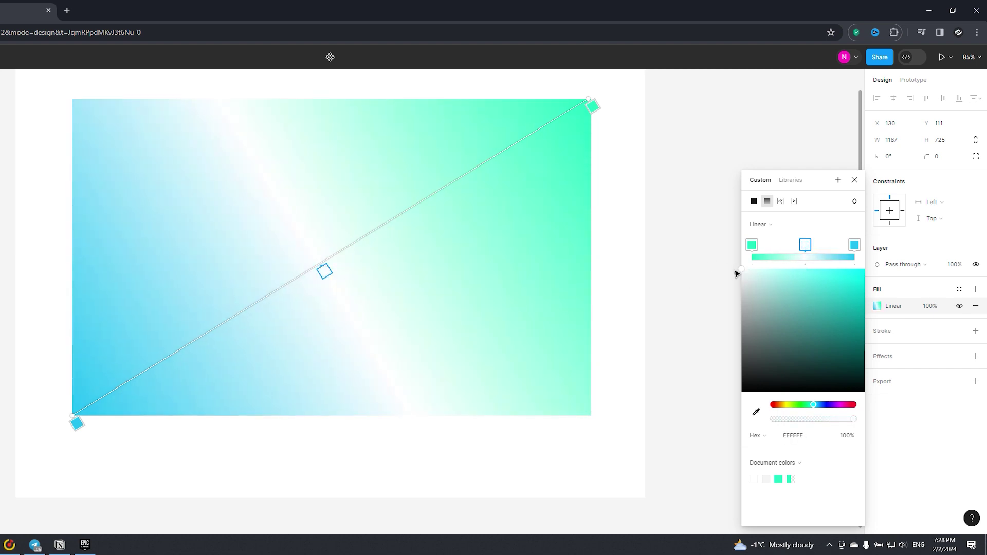
key("ctrl+z")
key("ctrl+shift+z")
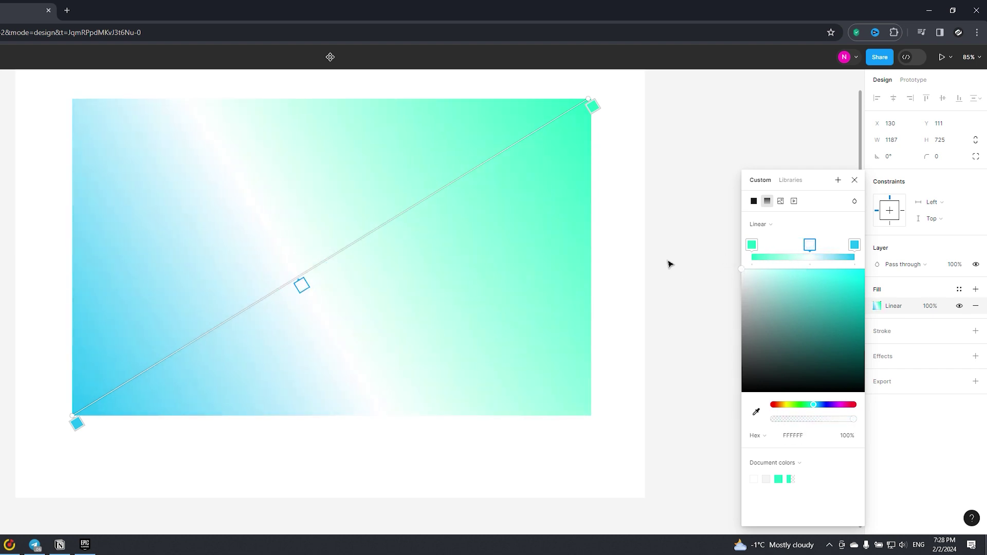
left_click(767, 224)
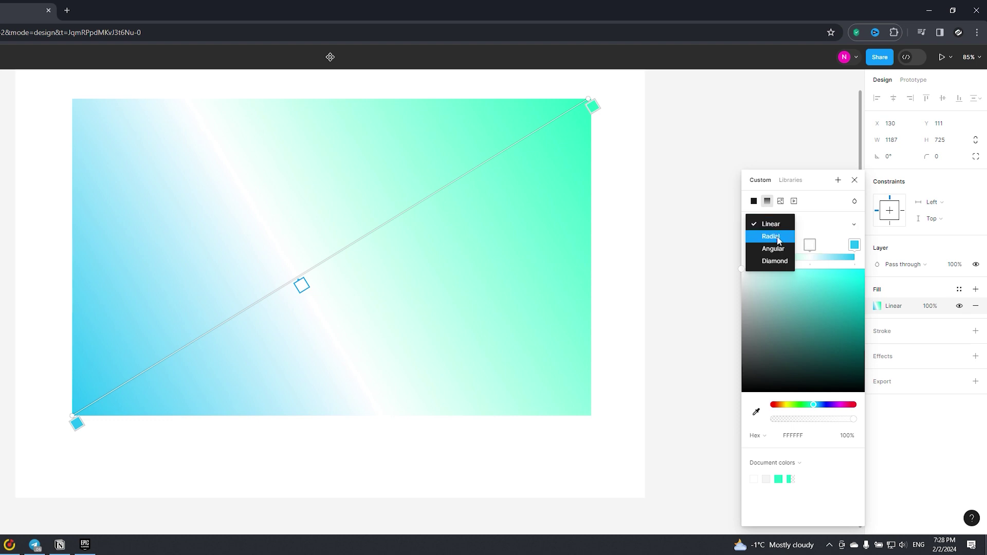
- Make the gradient radial, recentring it and shrinking its radius
left_click(771, 236)
left_click_drag(334, 265, 333, 261)
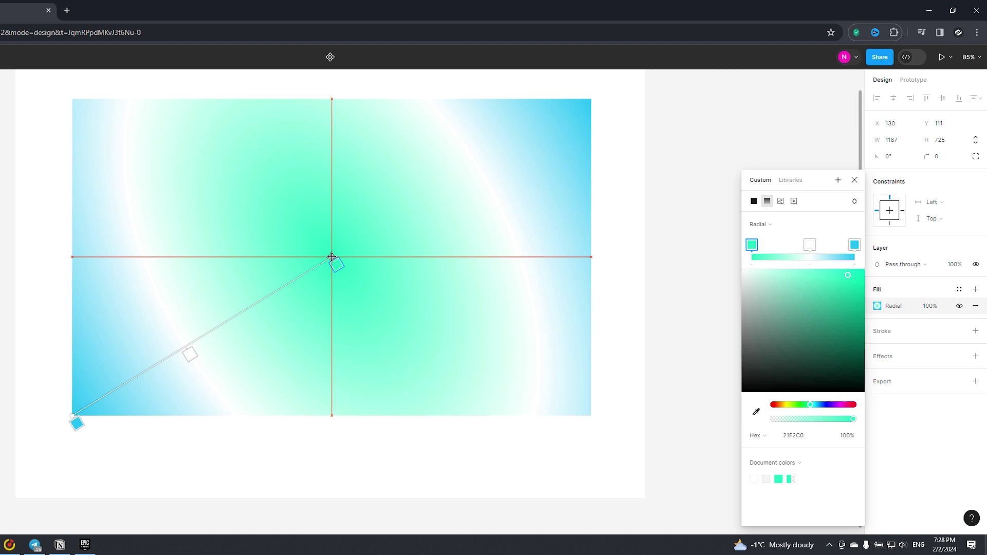
mouse_move(76, 423)
left_mouse_down()
mouse_move(168, 332)
mouse_move(161, 139)
mouse_move(185, 158)
left_mouse_up()
scroll(332, 232, "down", 1)
- Switch to an angular gradient centred further left and select its white stop
left_click(760, 224)
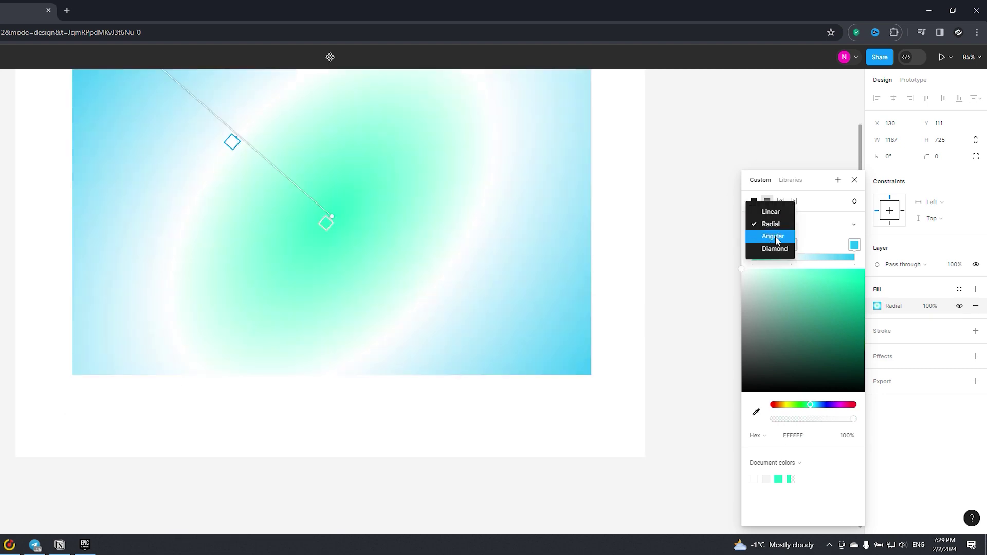
left_click(775, 236)
mouse_move(332, 269)
left_mouse_down()
mouse_move(149, 289)
mouse_move(197, 262)
left_mouse_up()
left_click(507, 302)
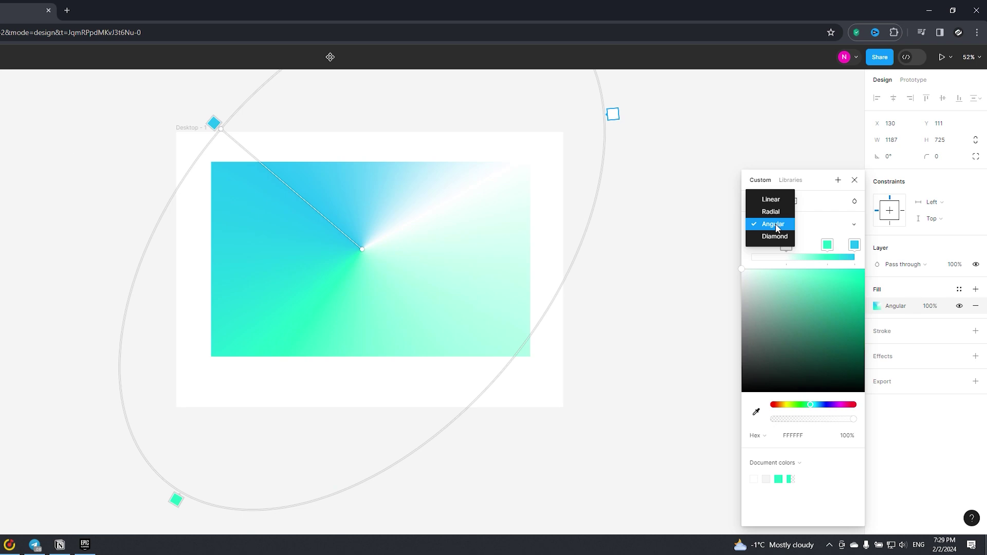
- Switch to a diamond gradient, moving its end and stops to centre the white stop
left_click(776, 236)
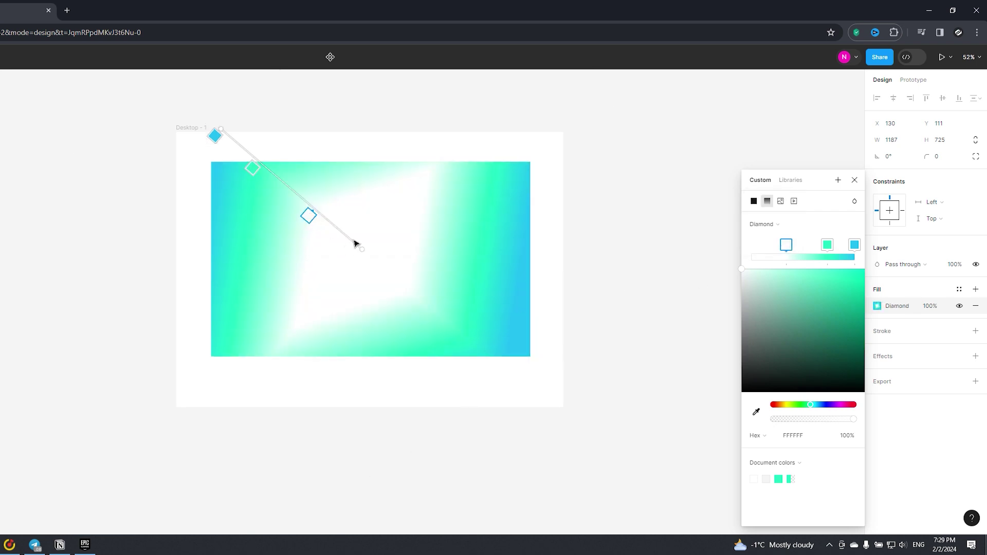
left_click_drag(361, 246, 395, 276)
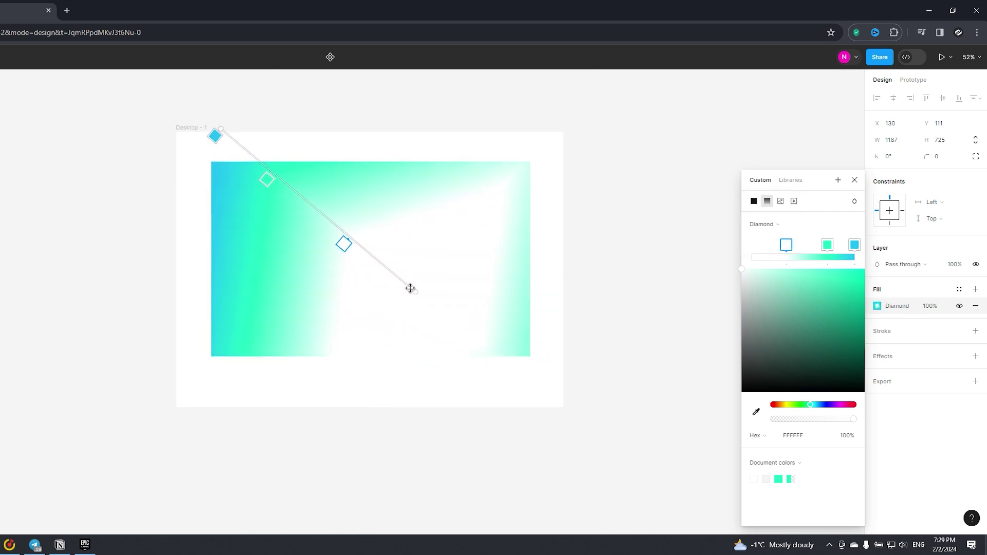
left_click_drag(327, 232, 390, 278)
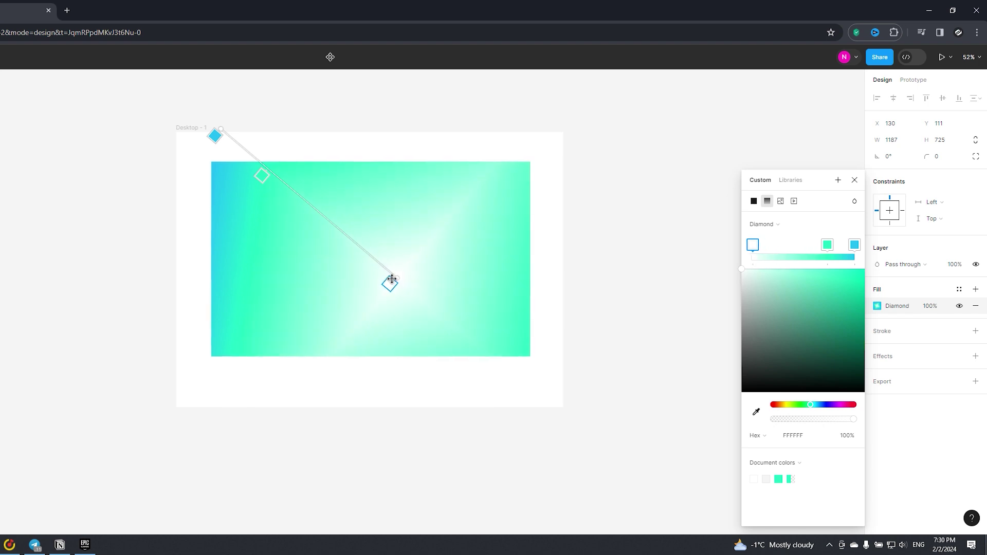
mouse_move(261, 176)
left_mouse_down()
mouse_move(391, 279)
mouse_move(232, 153)
mouse_move(206, 91)
mouse_move(138, 158)
mouse_move(345, 369)
left_mouse_up()
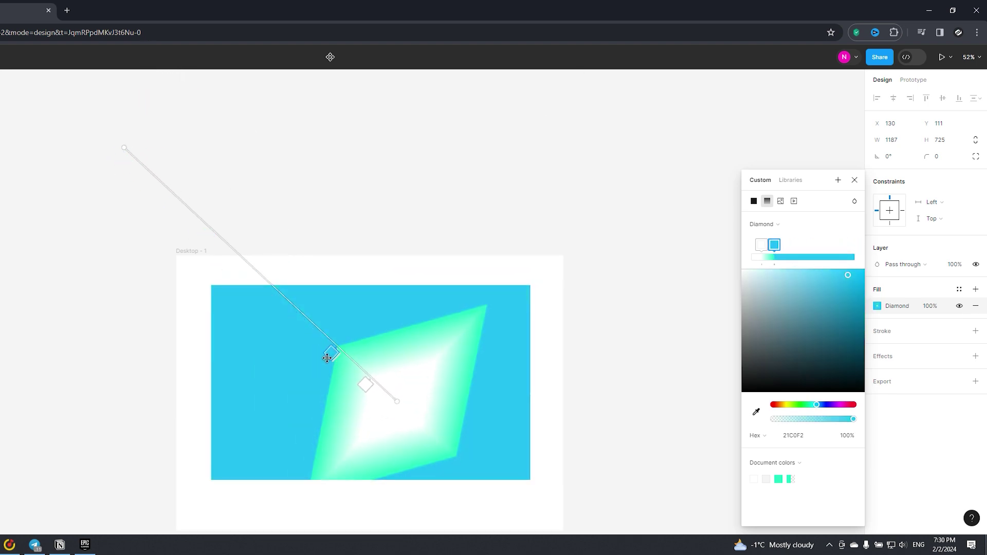